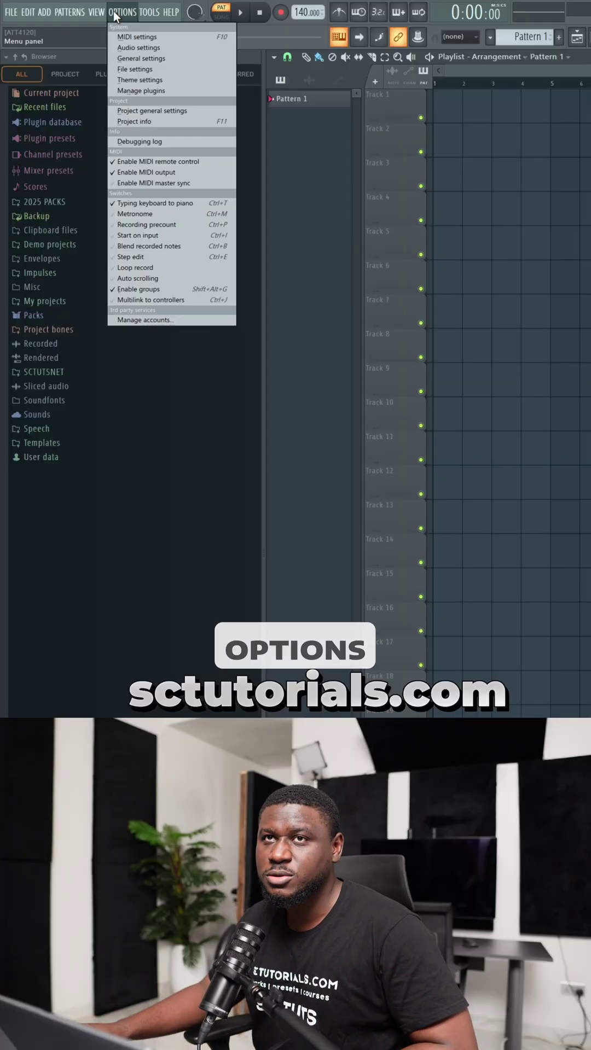
In Audio settings, select SSL ASIO Driver 1 and set its ASIO buffer to 128 samples
left_click(129, 46)
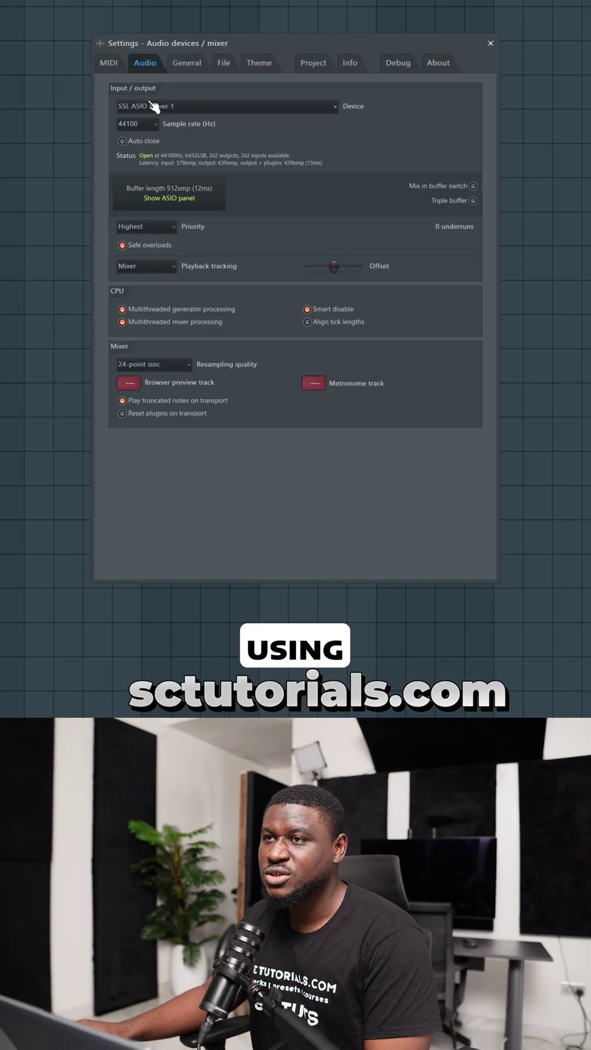
left_click(150, 104)
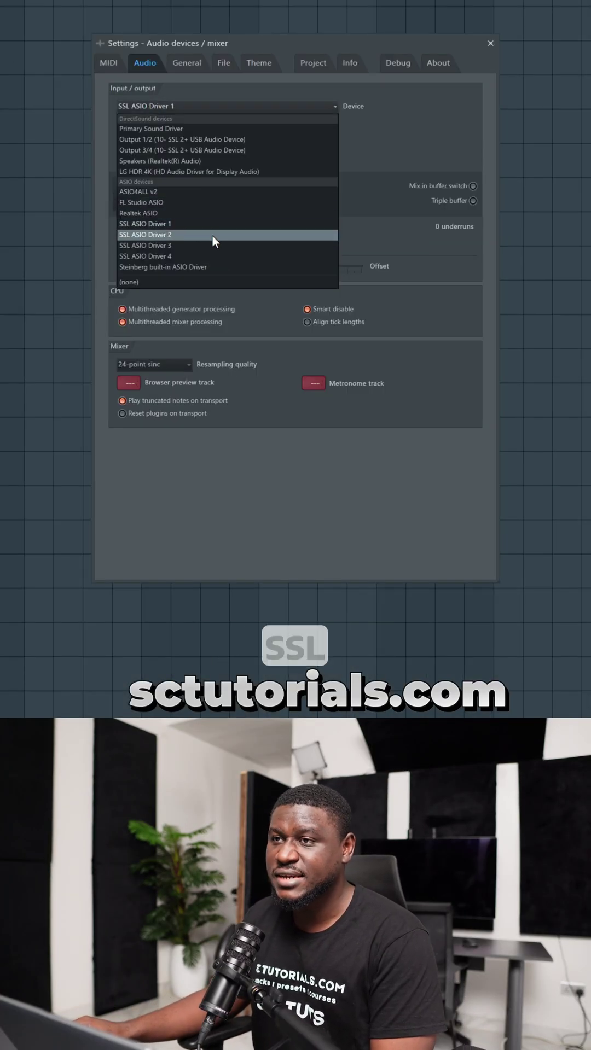
left_click(182, 221)
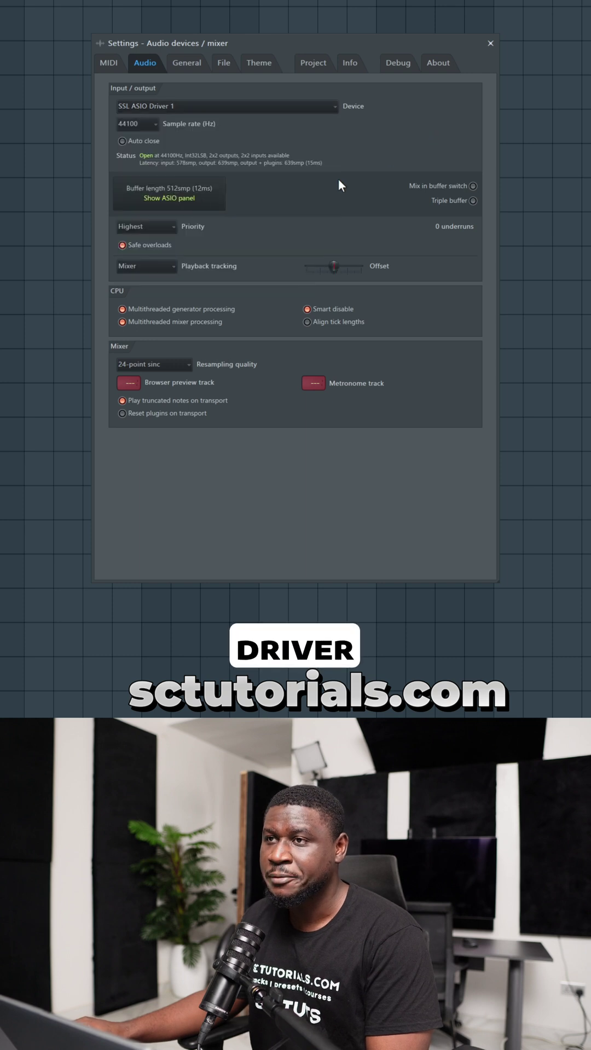
left_click(195, 202)
left_click(162, 232)
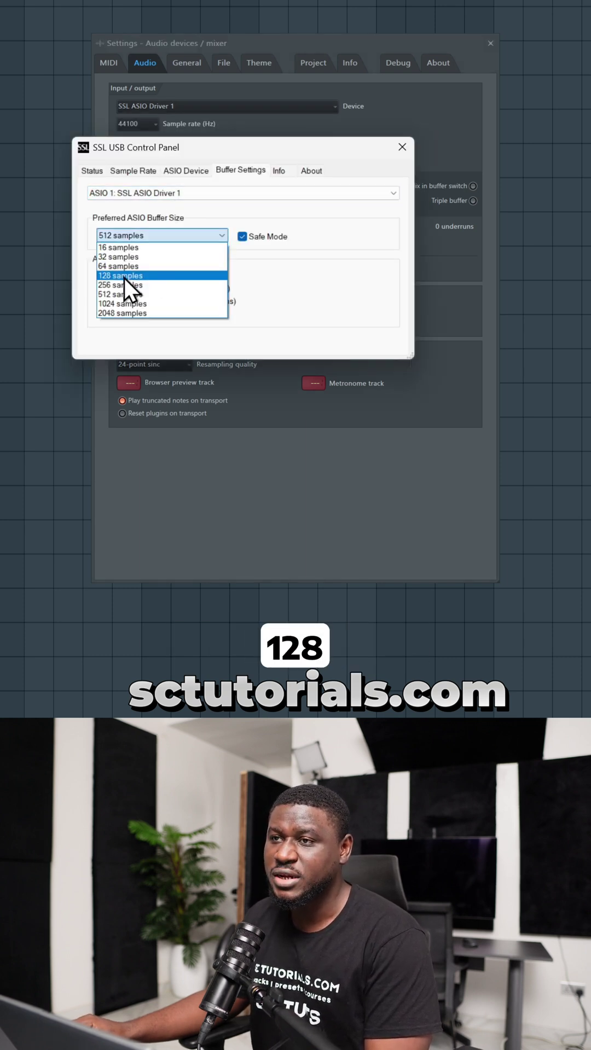
left_click(124, 277)
Rename mixer insert 1 to 'rec'
key("F9")
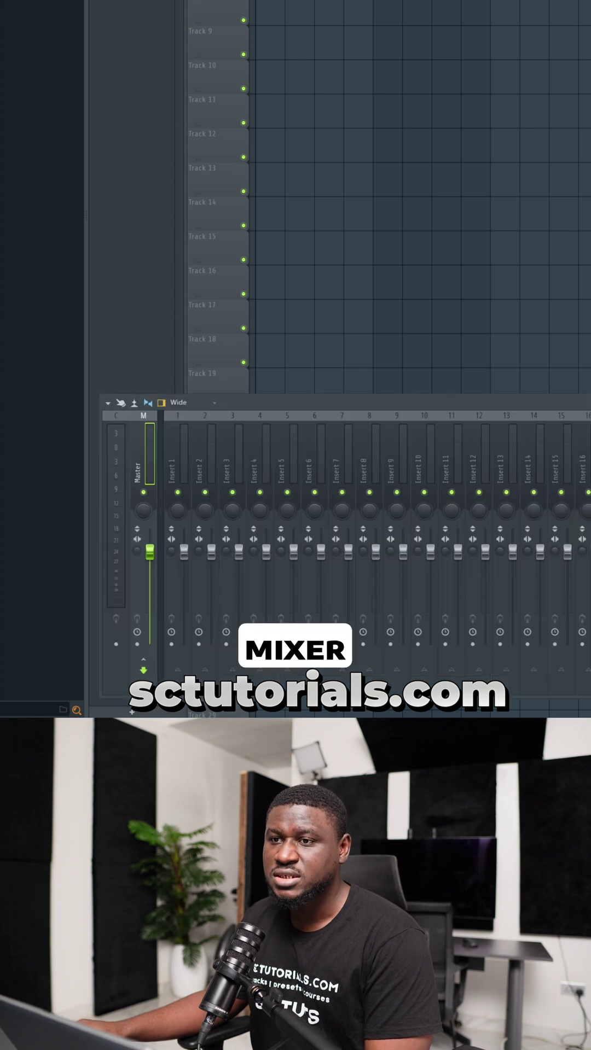
right_click(178, 439)
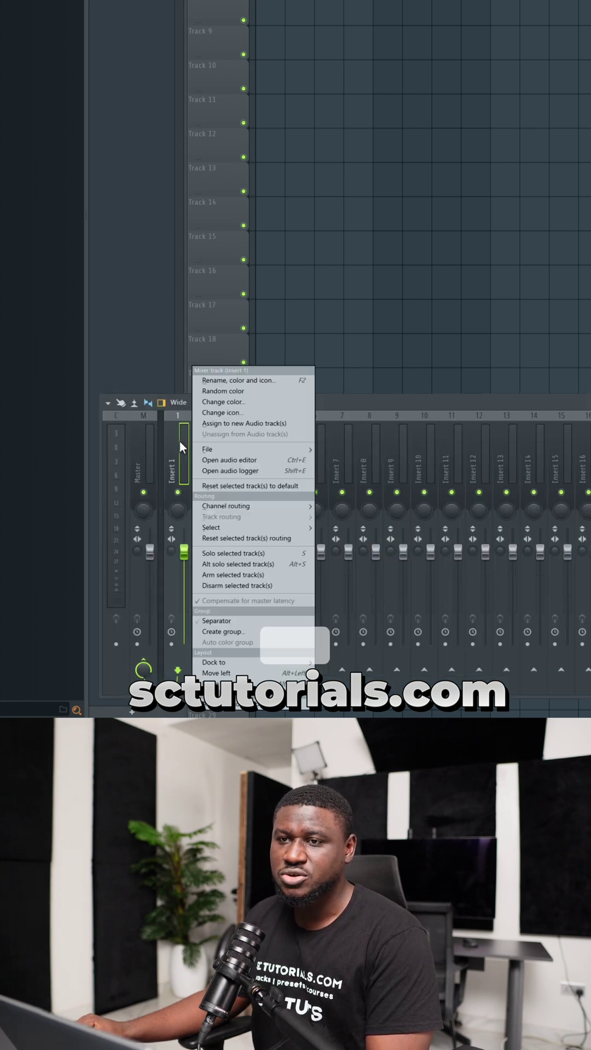
key("F2")
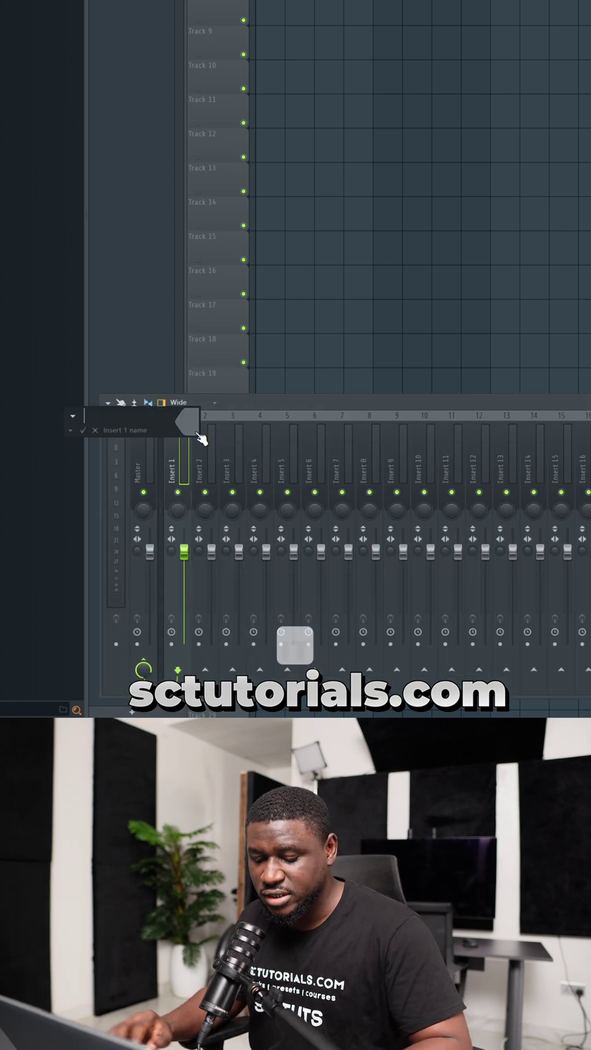
type("rec")
key("Return")
Assign the 'rec' insert to a new audio track in the playlist
right_click(181, 306)
left_click(181, 306)
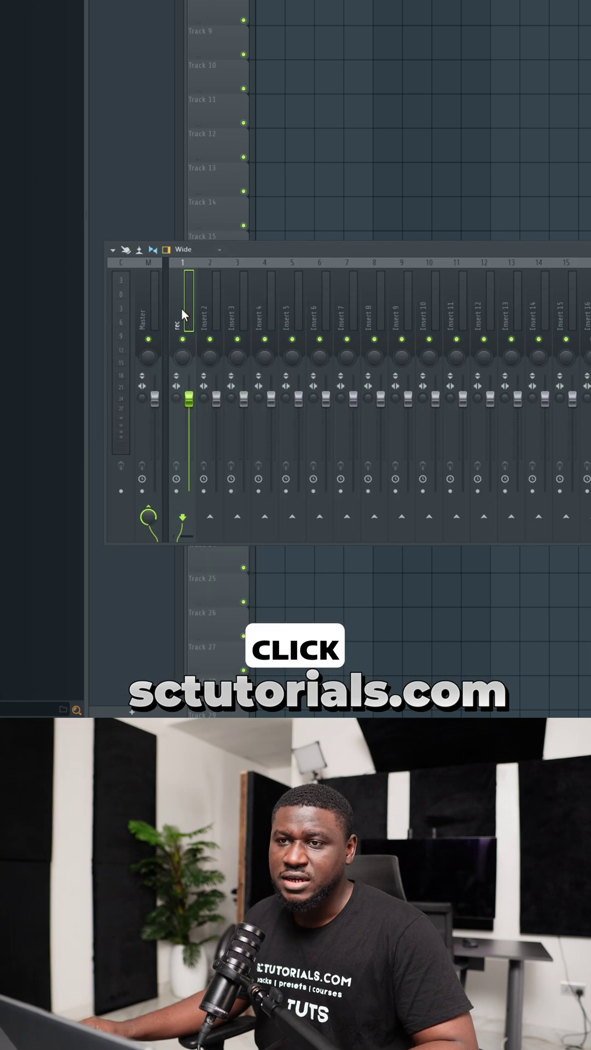
right_click(180, 306)
left_click(221, 314)
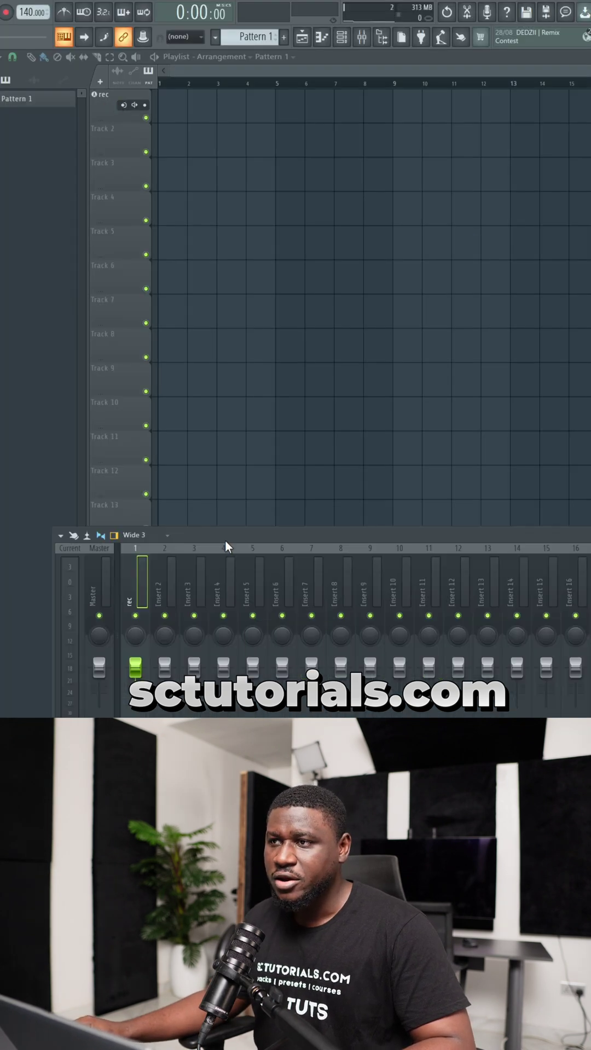
left_click(433, 458)
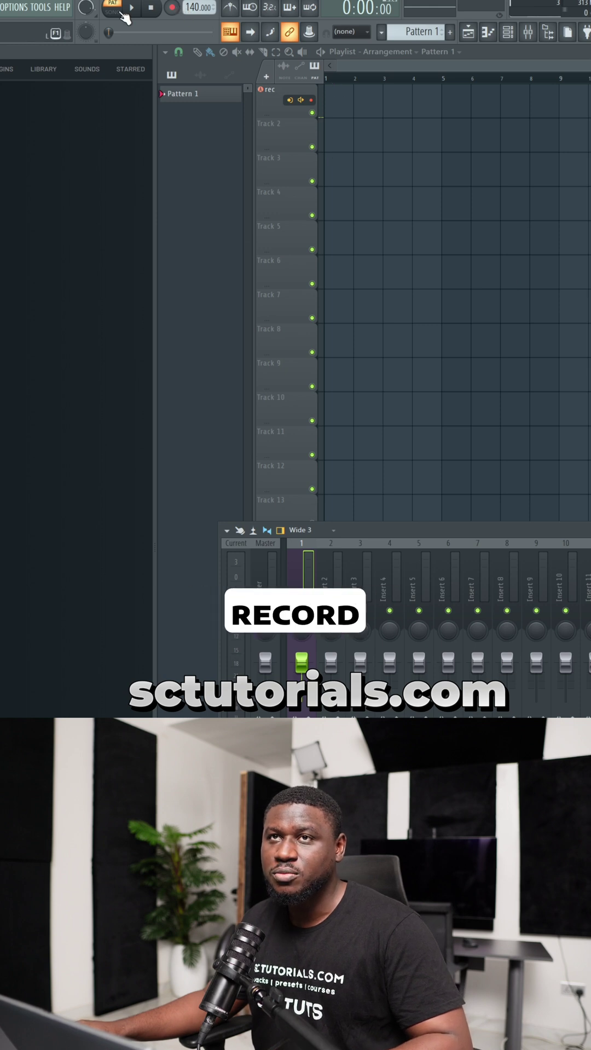
Record a roughly 13-second vocal take onto the 'rec' track, then stop
key("space")
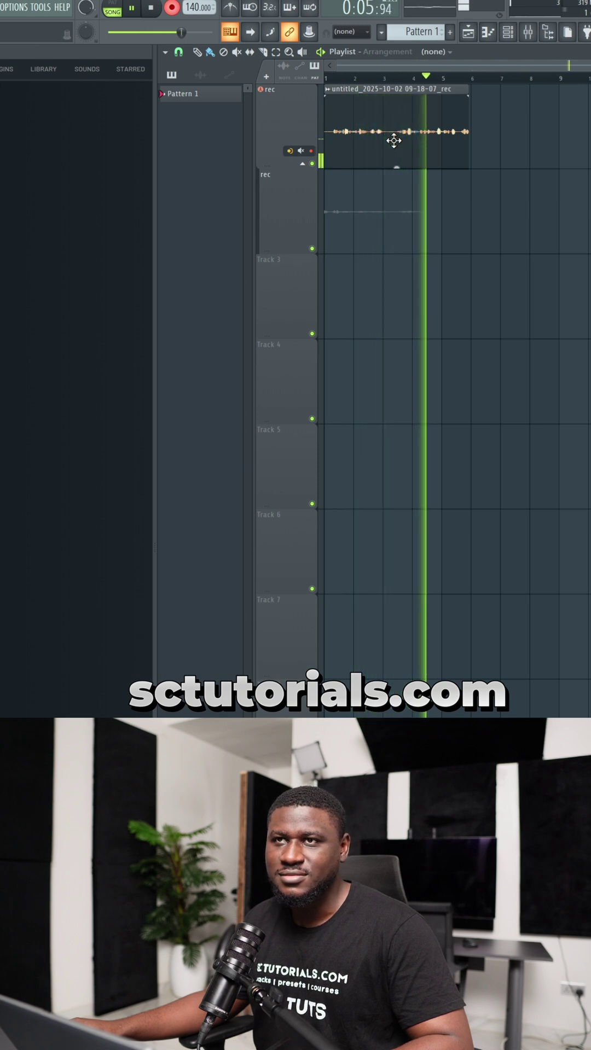
key("space")
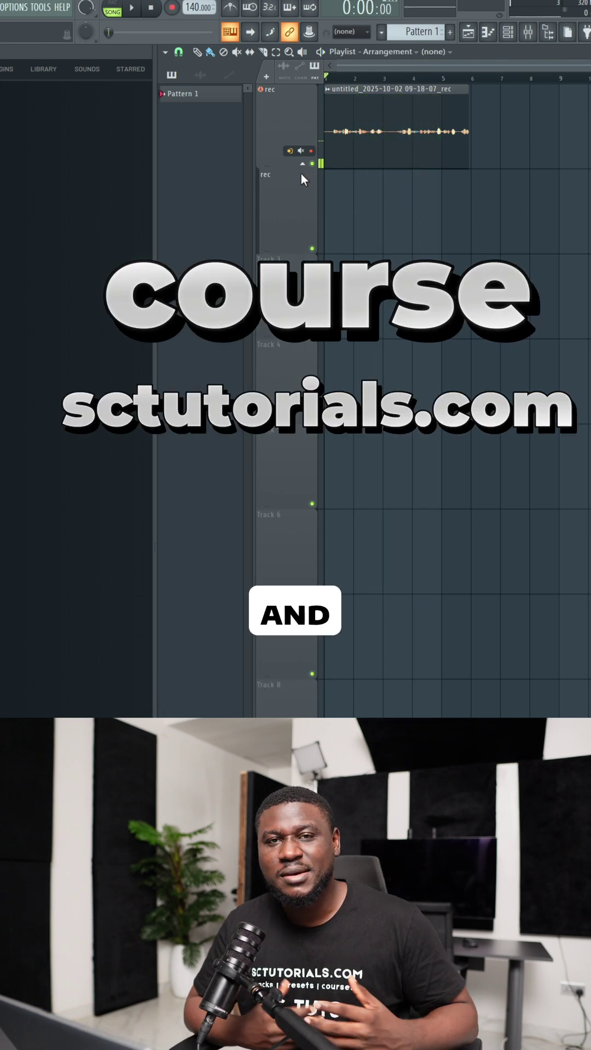